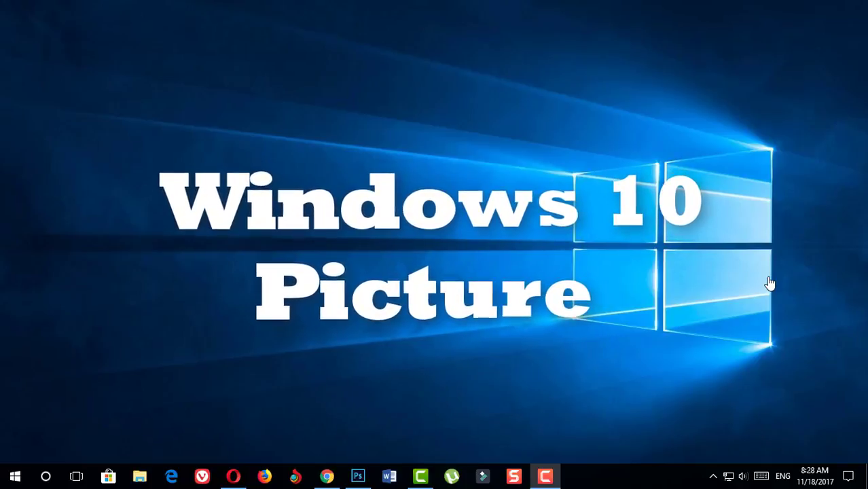
# Step: Go from Action Center to Settings > Accounts > Sign-in options and review the page
pyautogui.click(848, 476)
pyautogui.click(837, 446)
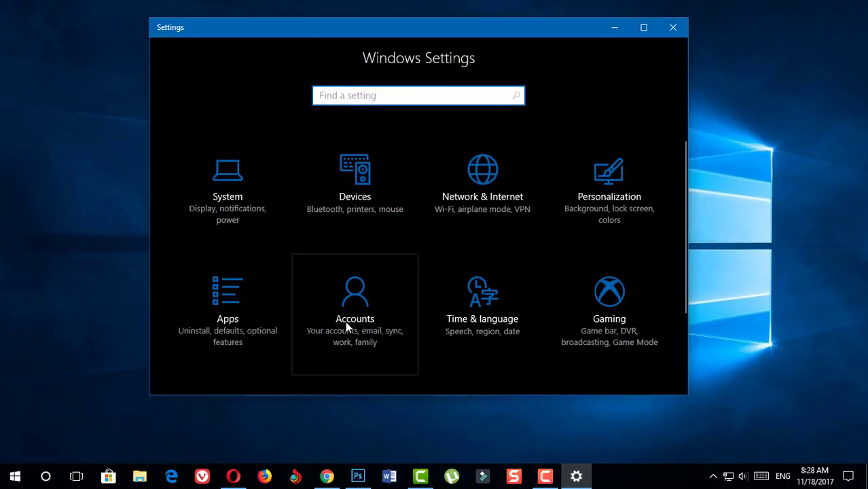
pyautogui.click(351, 290)
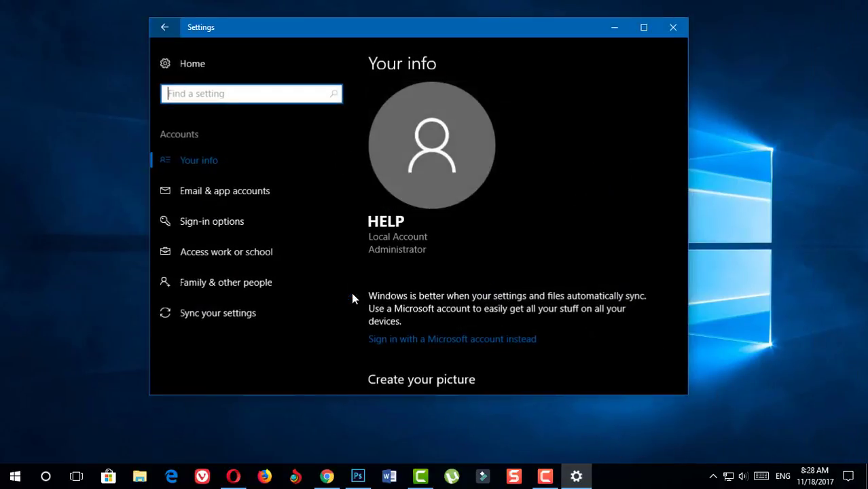
pyautogui.click(219, 222)
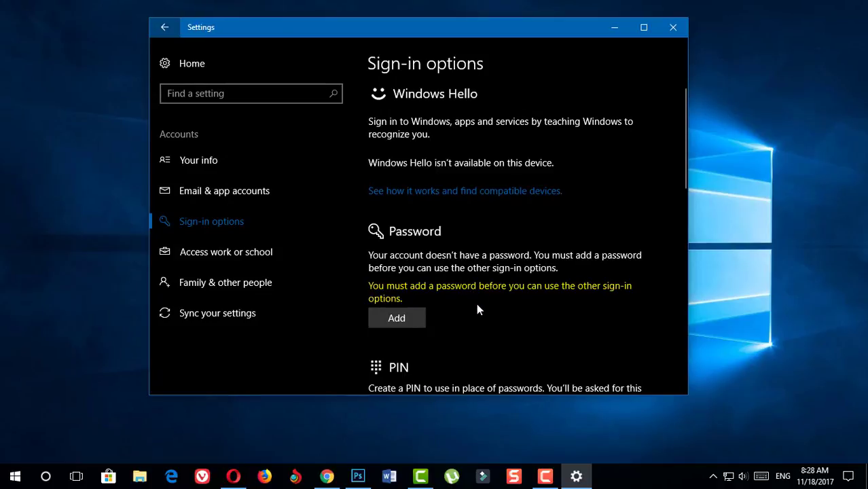
pyautogui.scroll(-3, 476, 303)
pyautogui.scroll(2, 477, 302)
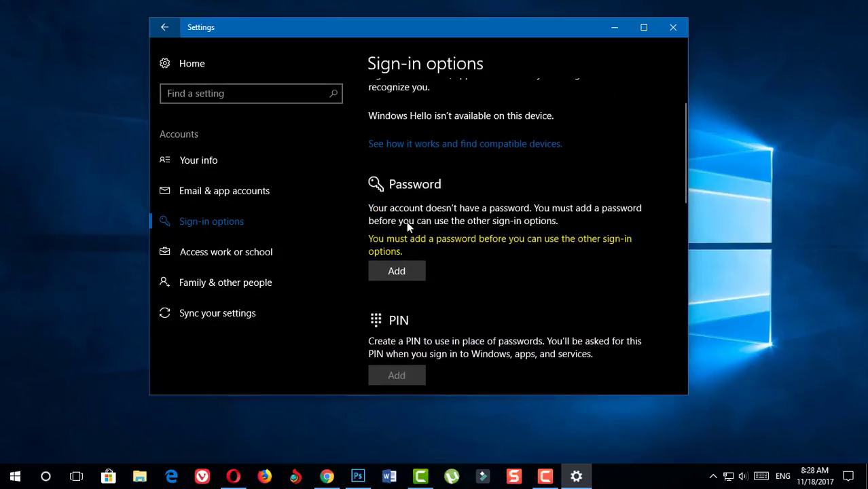
pyautogui.scroll(-3, 442, 271)
pyautogui.scroll(1, 450, 299)
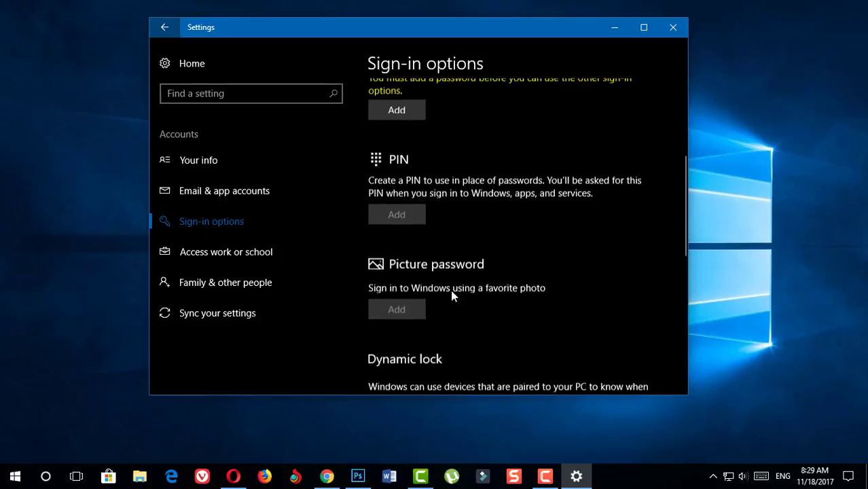
pyautogui.scroll(3, 451, 293)
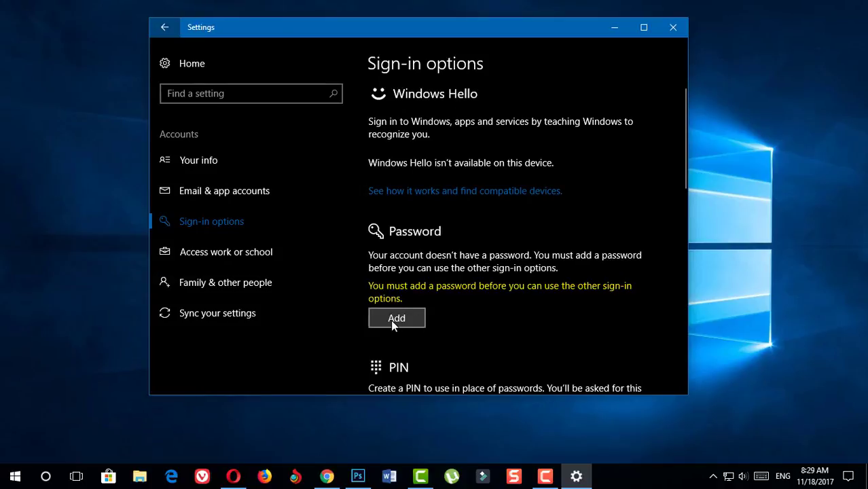
# Step: Add a password to the local account, entering it twice, and finish the wizard
pyautogui.click(394, 320)
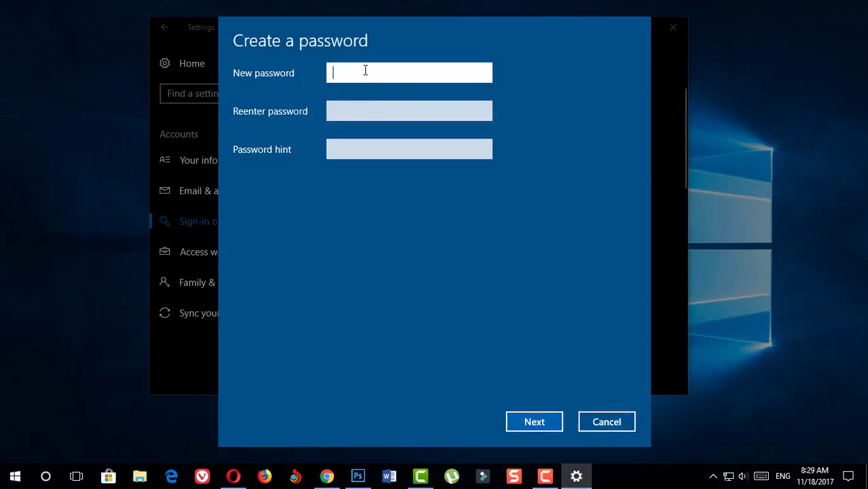
pyautogui.write('a')
pyautogui.click(360, 115)
pyautogui.write('a')
pyautogui.press('Return')
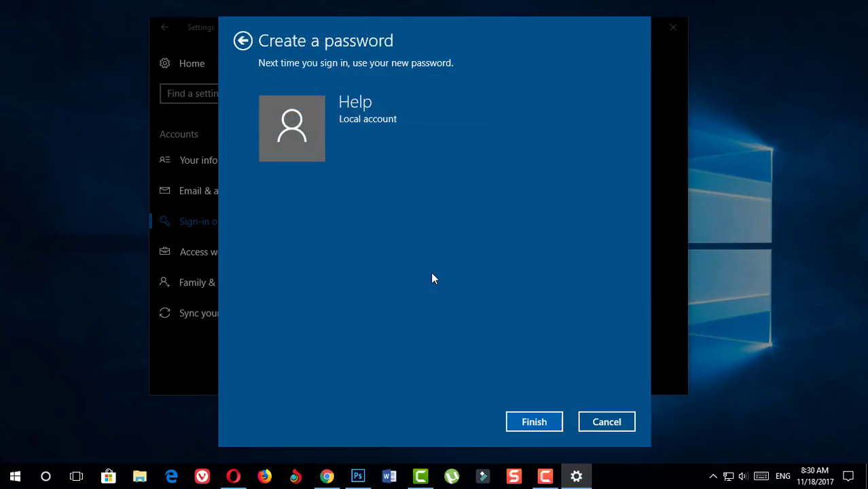
pyautogui.click(535, 423)
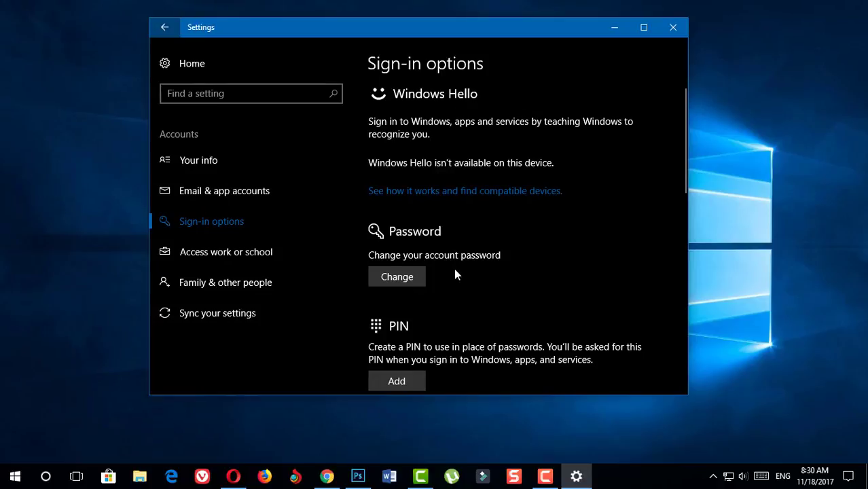
pyautogui.scroll(-5, 455, 272)
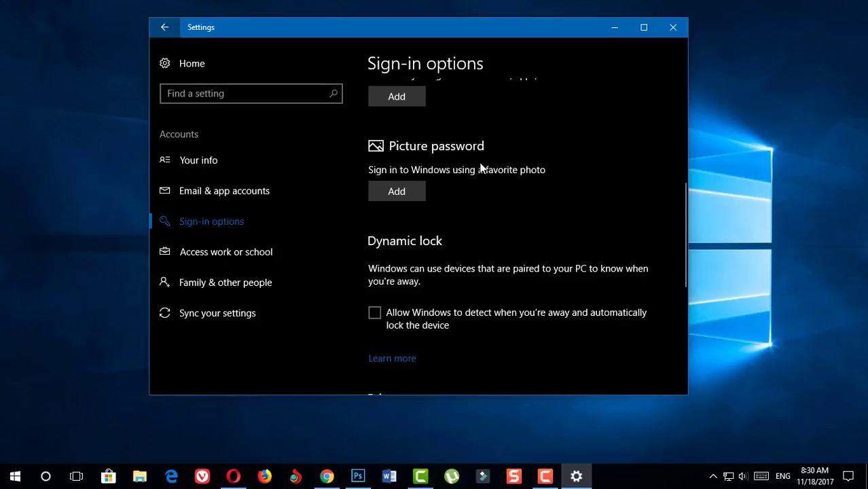
# Step: Start Picture password setup and verify the account by entering its password
pyautogui.click(397, 192)
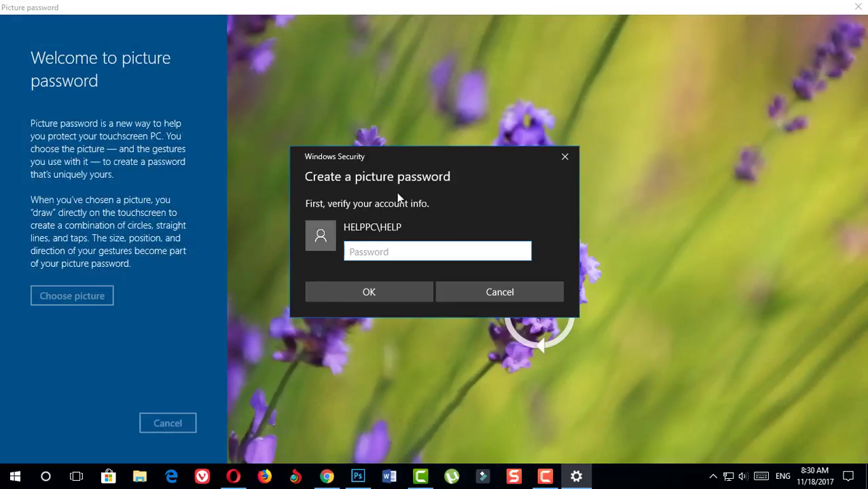
pyautogui.moveTo(419, 157); pyautogui.dragTo(425, 150)
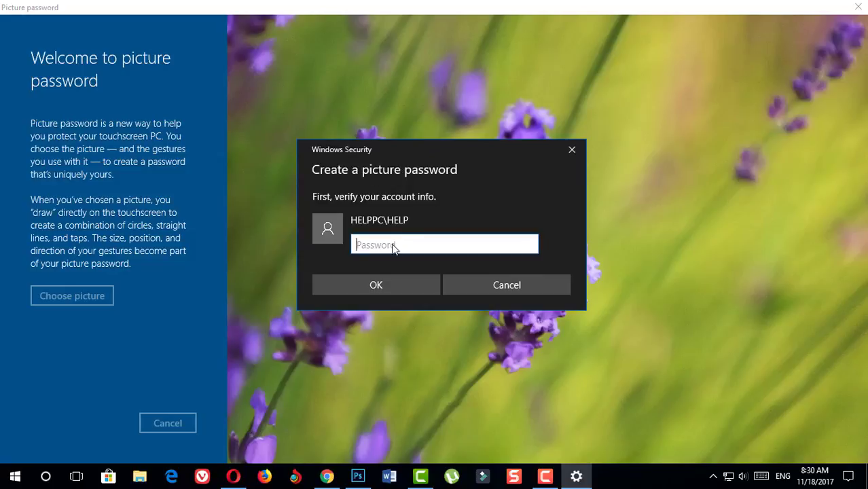
pyautogui.write('12345678')
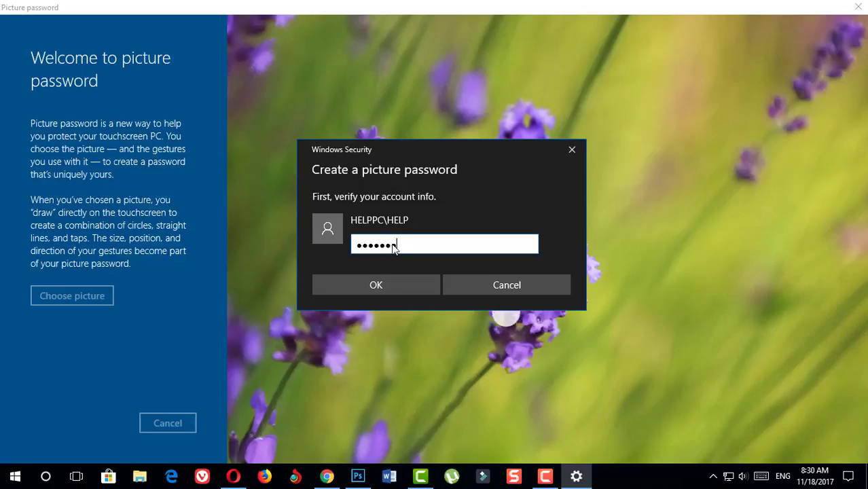
pyautogui.press('Return')
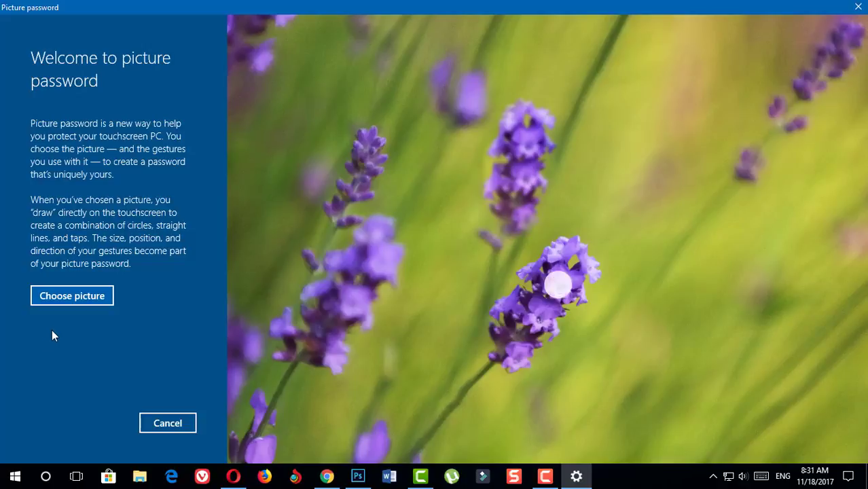
# Step: Choose the penguins image from the Desktop as the picture password photo
pyautogui.click(76, 298)
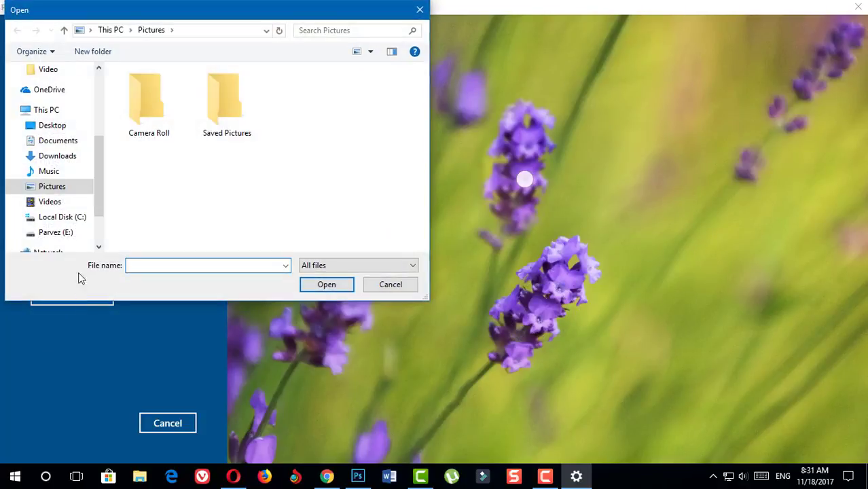
pyautogui.click(58, 125)
pyautogui.scroll(-5, 300, 150)
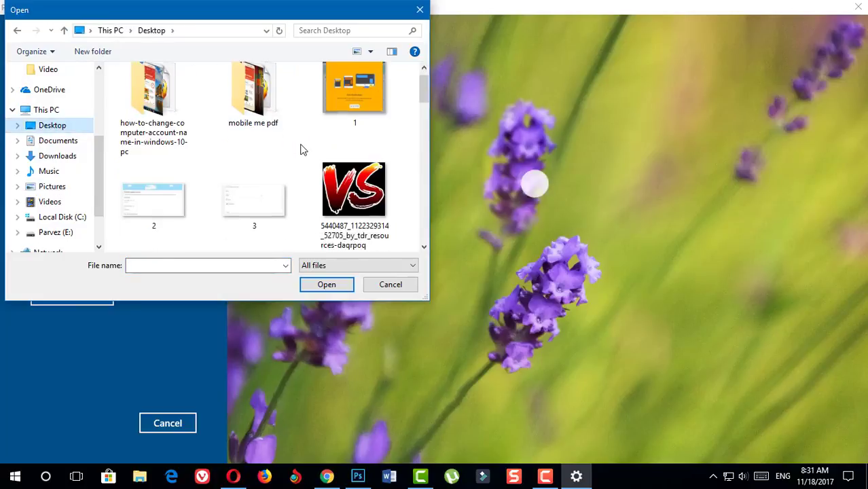
pyautogui.scroll(-2, 300, 150)
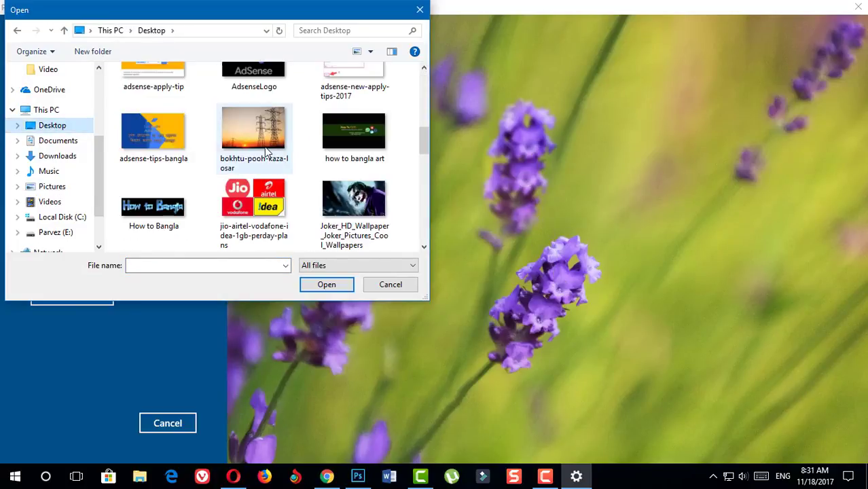
pyautogui.click(267, 152)
pyautogui.press('p')
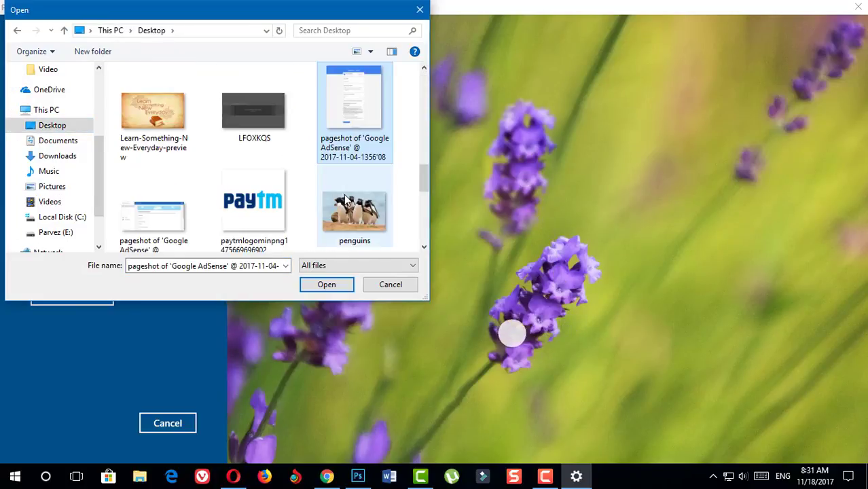
pyautogui.click(355, 197)
pyautogui.click(327, 285)
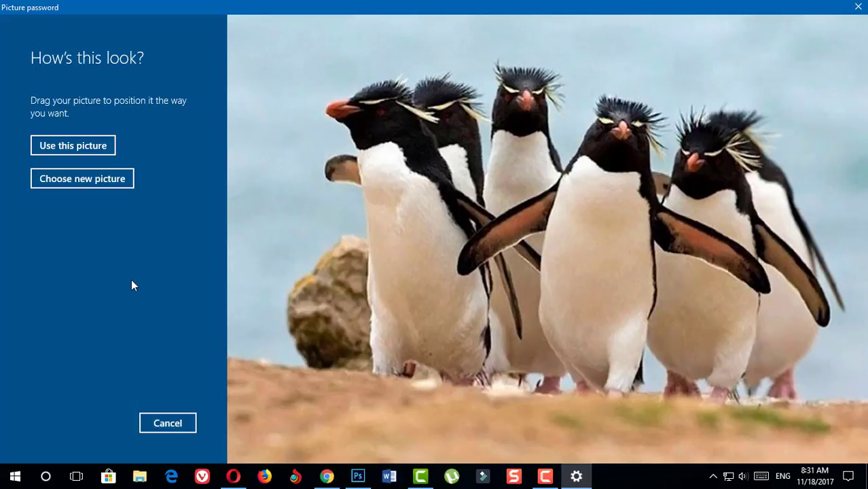
# Step: Use the penguins photo and tap the left beak, a middle head, and the front head
pyautogui.click(74, 149)
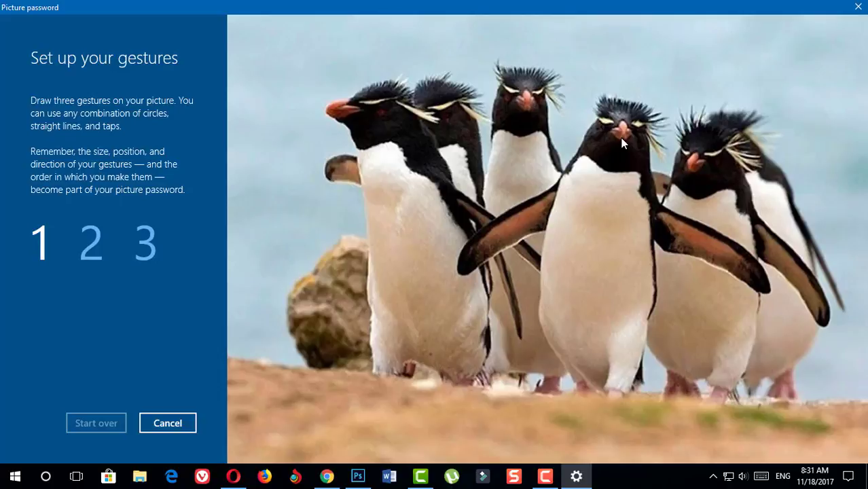
pyautogui.click(342, 109)
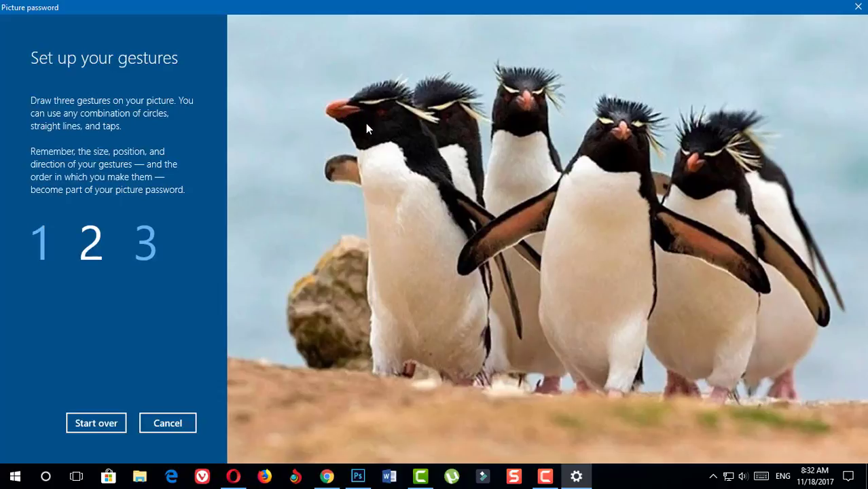
pyautogui.click(523, 98)
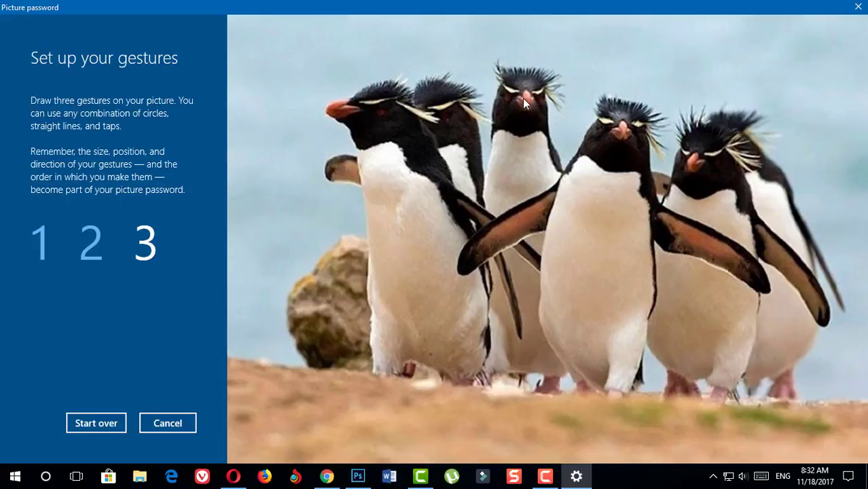
pyautogui.click(618, 129)
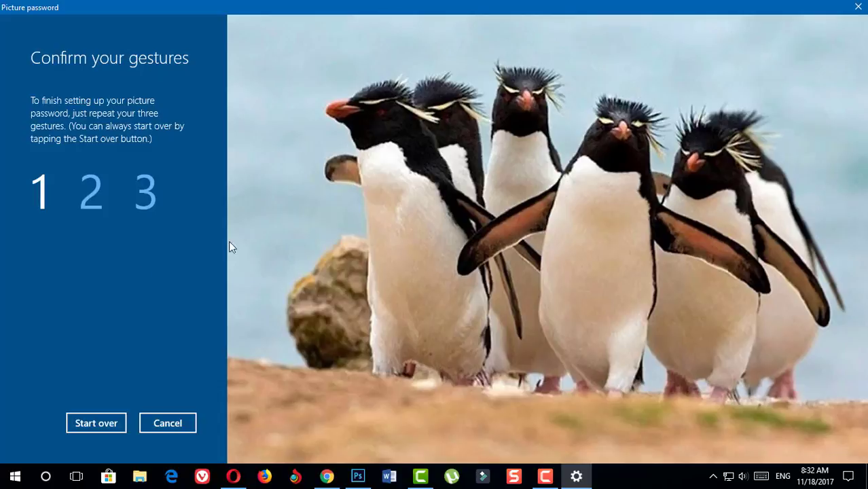
# Step: Repeat the three penguin taps to confirm the gestures, then finish setup
pyautogui.click(338, 109)
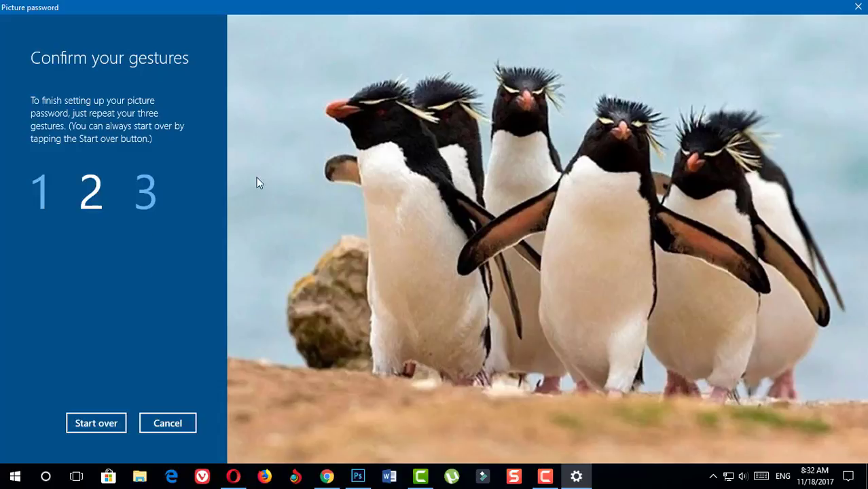
pyautogui.click(527, 103)
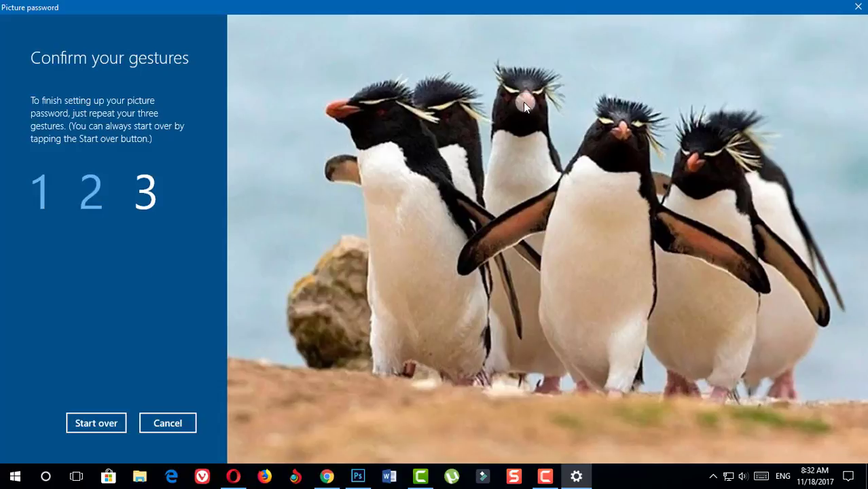
pyautogui.click(618, 132)
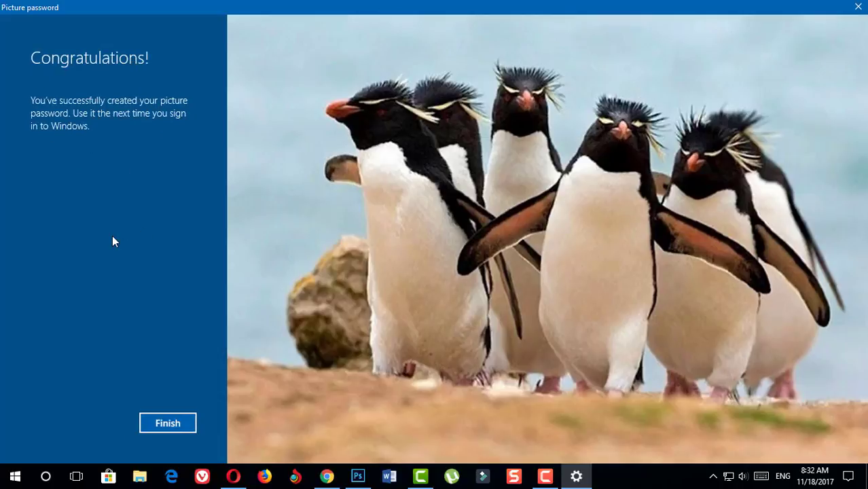
pyautogui.click(168, 424)
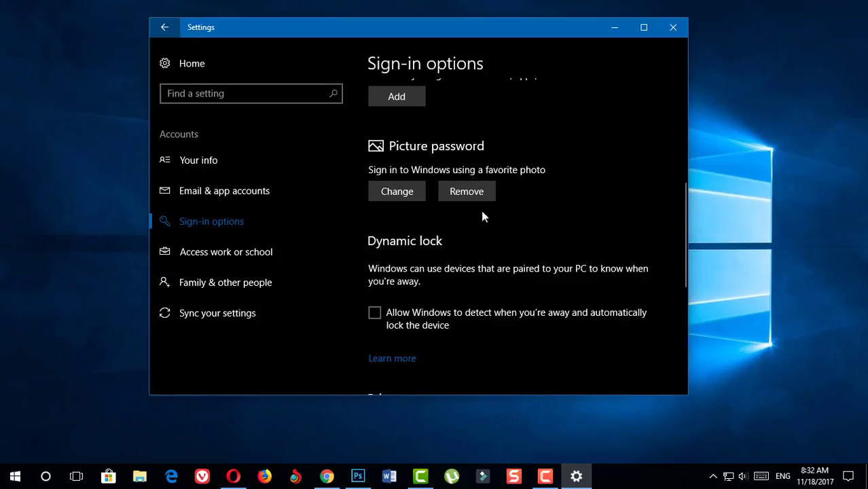
# Step: Remove the picture password and close Settings with Alt+F4
pyautogui.click(466, 194)
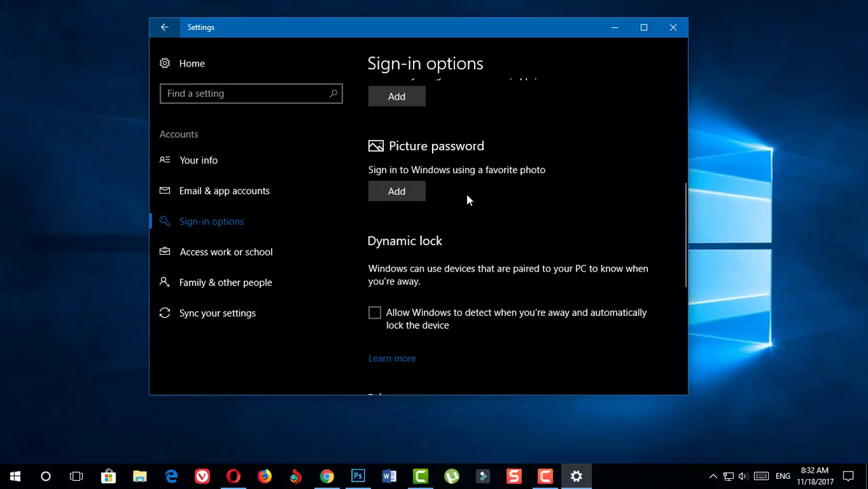
pyautogui.hotkey('alt', 'F4')
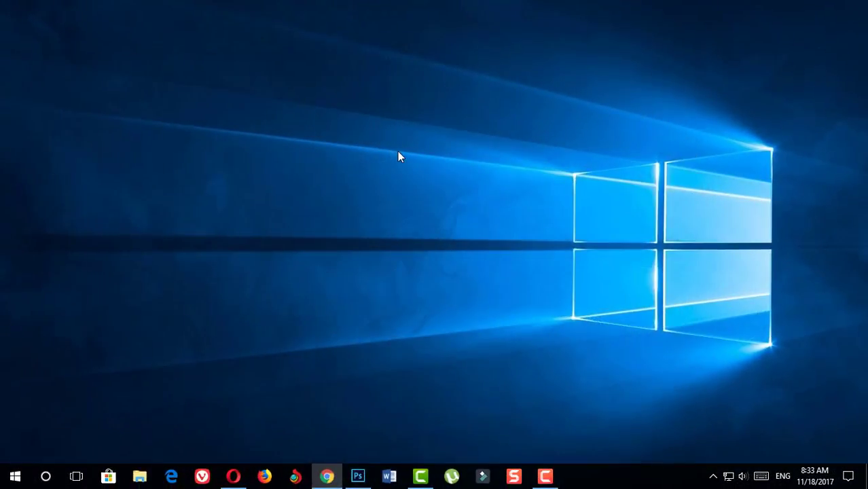